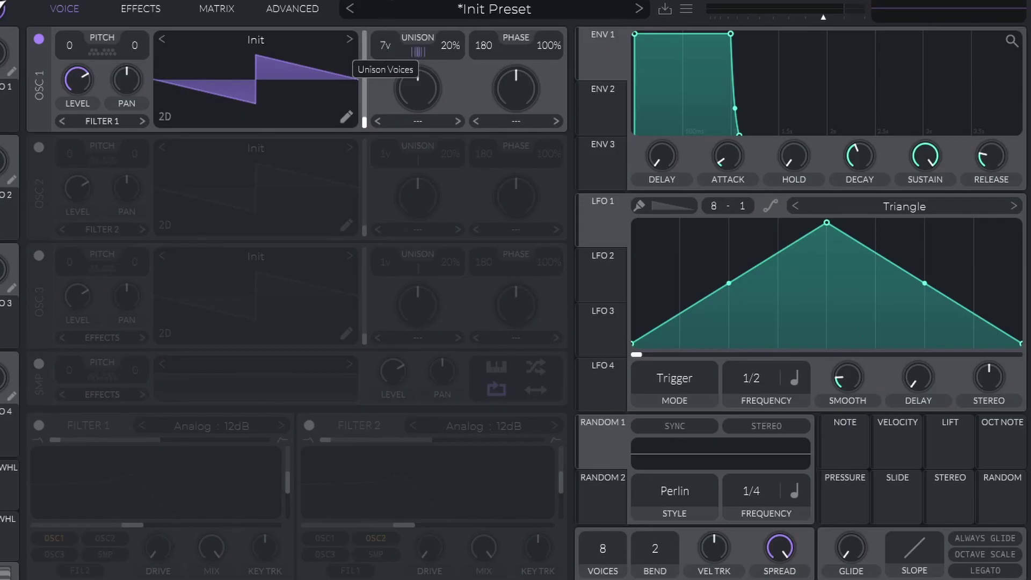
- Set oscillator 1 to 16 unison voices and enable Filter 1 as Analog : Notch Blend with its blend centred
{"action": "left_click_drag", "start_coordinate": [385, 45], "coordinate": [384, 16]}
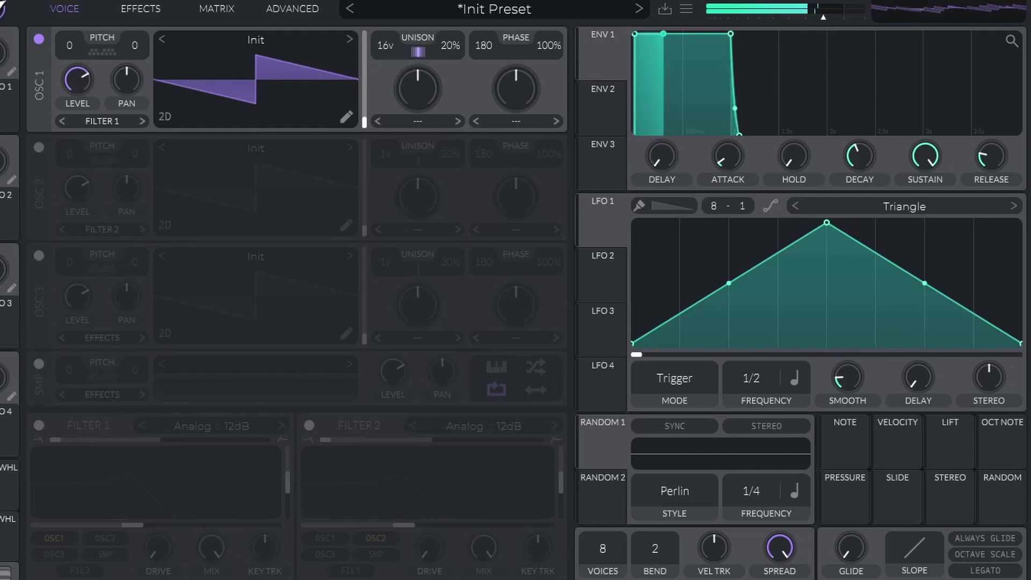
{"action": "left_click", "coordinate": [39, 424]}
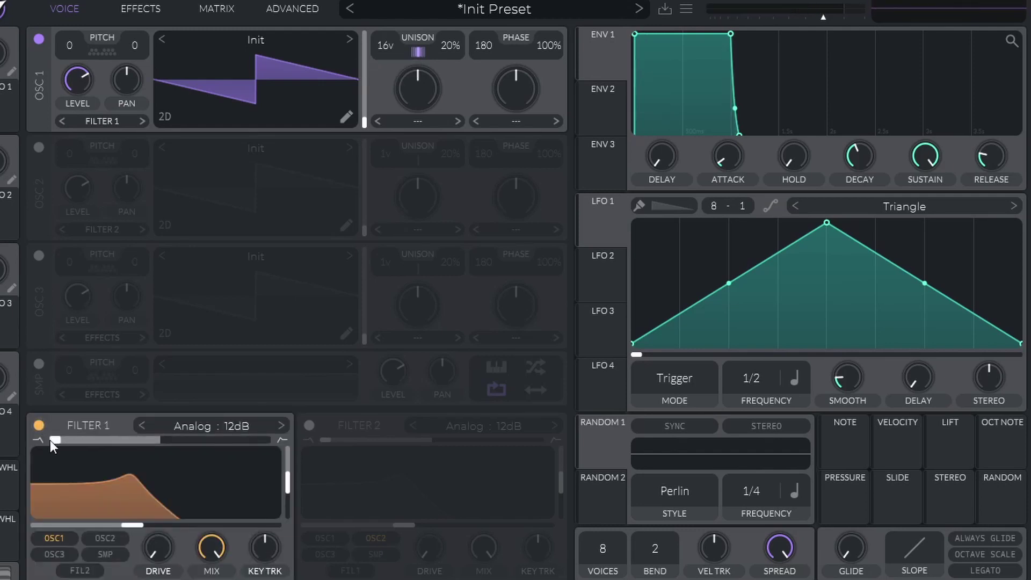
{"action": "left_click_drag", "start_coordinate": [49, 440], "coordinate": [150, 440]}
{"action": "left_click", "coordinate": [183, 424]}
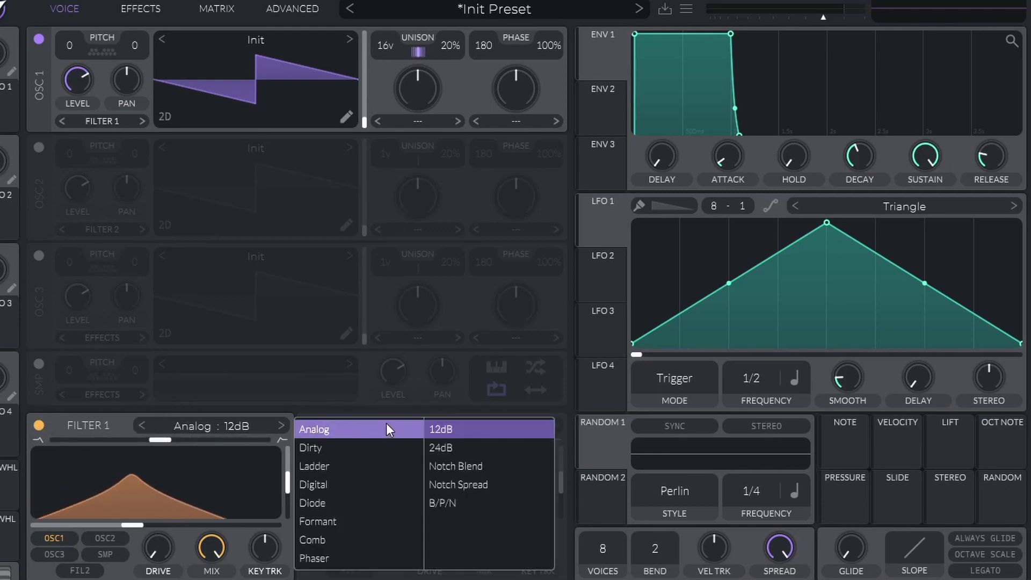
{"action": "left_click", "coordinate": [502, 472]}
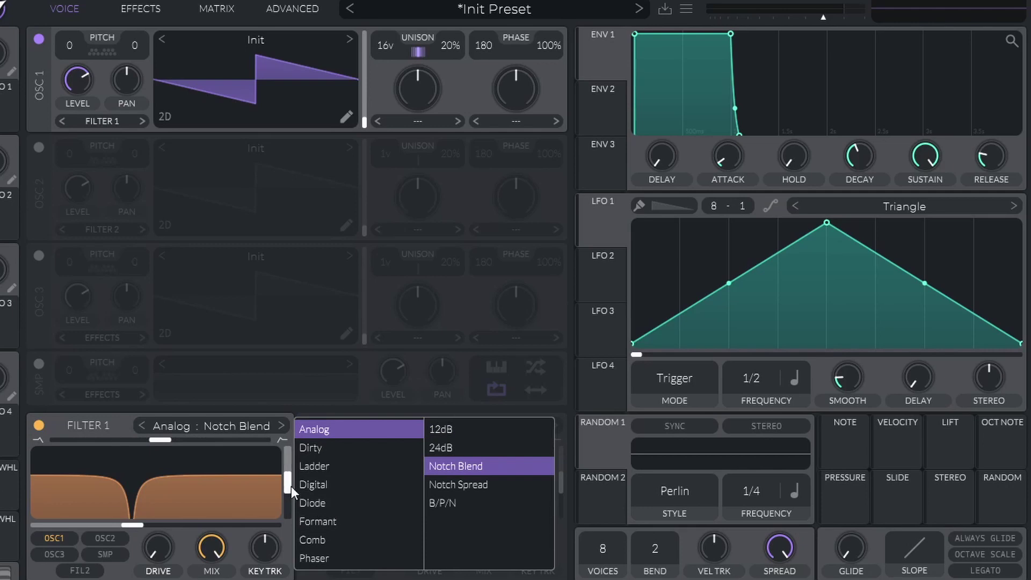
- Lower Filter 1's resonance to 0% and its cutoff to the minimum, with Random 1 modulating the cutoff at full amount
{"action": "left_click_drag", "start_coordinate": [291, 485], "coordinate": [288, 528]}
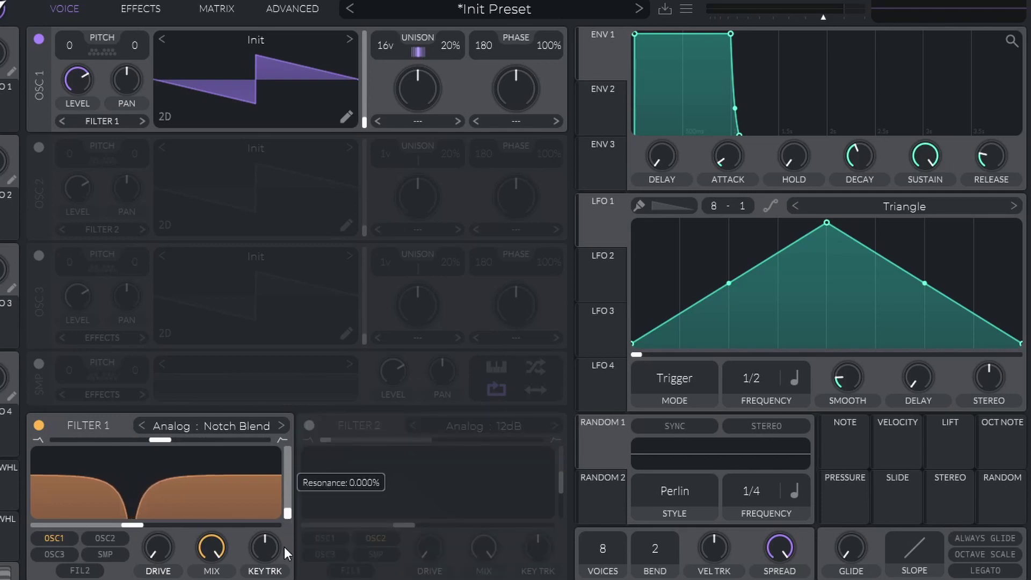
{"action": "left_click_drag", "start_coordinate": [142, 523], "coordinate": [36, 528]}
{"action": "left_click_drag", "start_coordinate": [603, 443], "coordinate": [166, 500]}
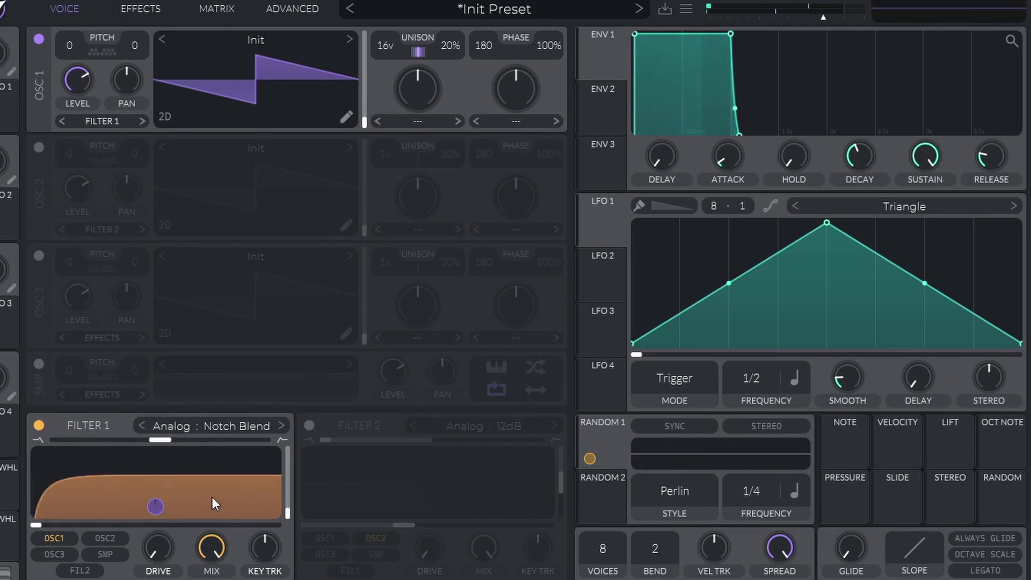
- Enable Filter 2, feed it from Filter 1 instead of oscillator 2, and set its type to Dirty : B/P/N
{"action": "left_click", "coordinate": [309, 426]}
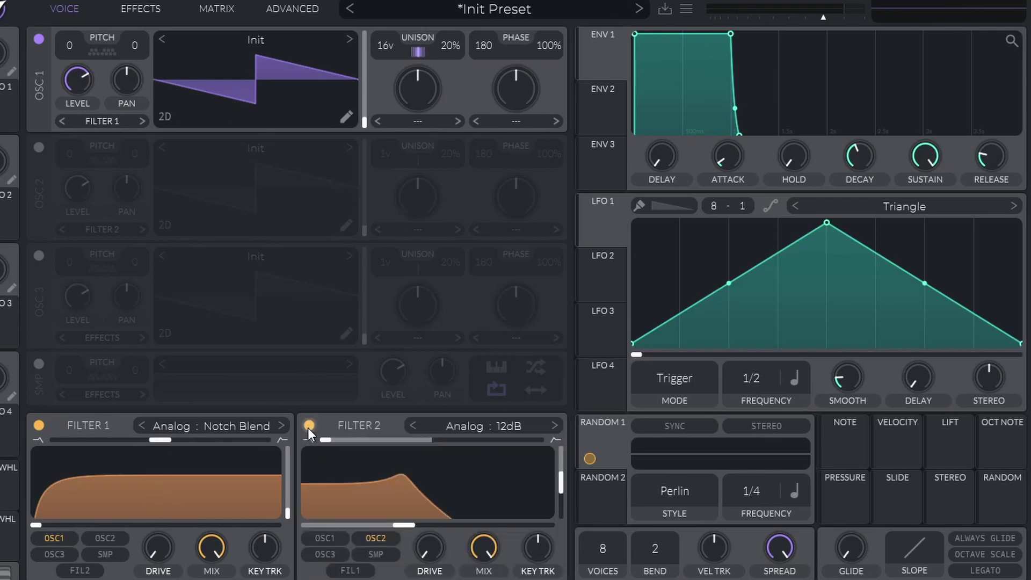
{"action": "left_click", "coordinate": [374, 537]}
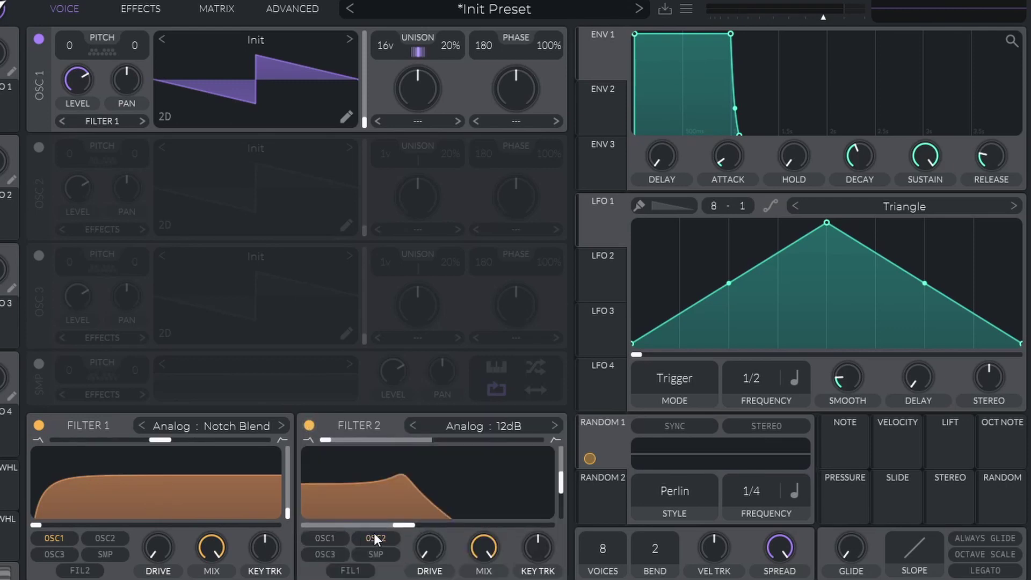
{"action": "left_click", "coordinate": [350, 570]}
{"action": "left_click", "coordinate": [537, 426]}
{"action": "left_click", "coordinate": [600, 449]}
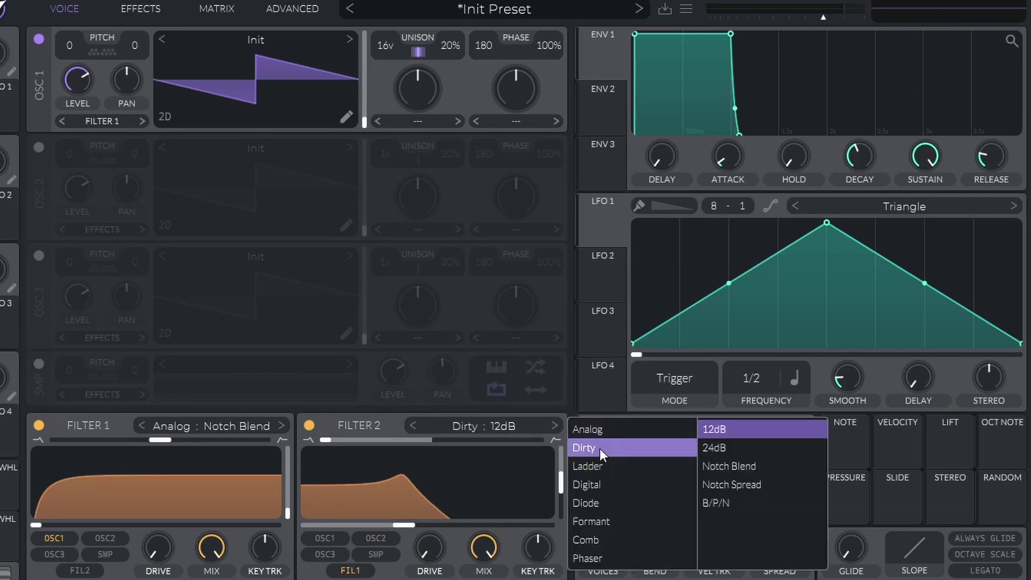
{"action": "left_click", "coordinate": [743, 504]}
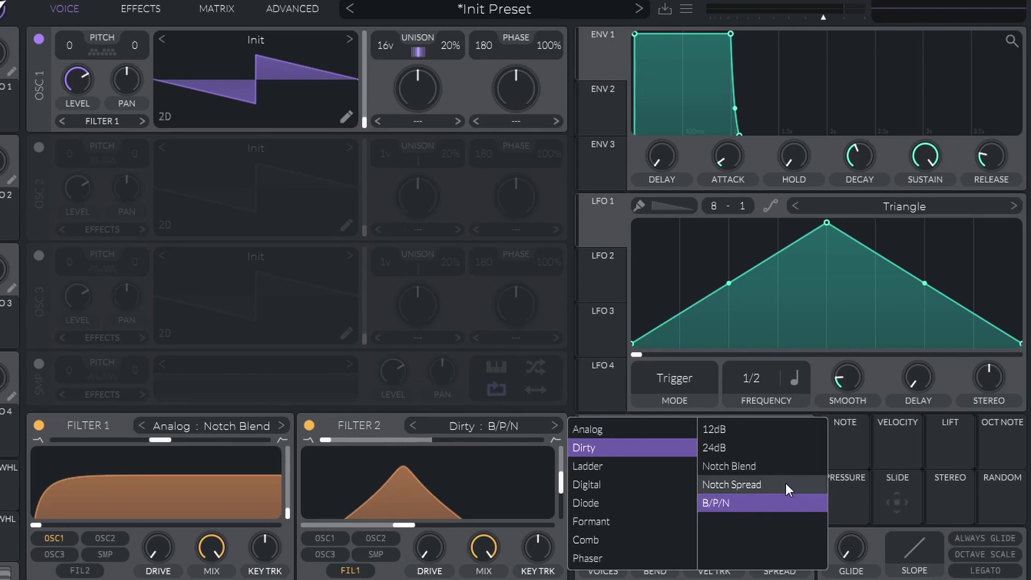
{"action": "left_click", "coordinate": [566, 481]}
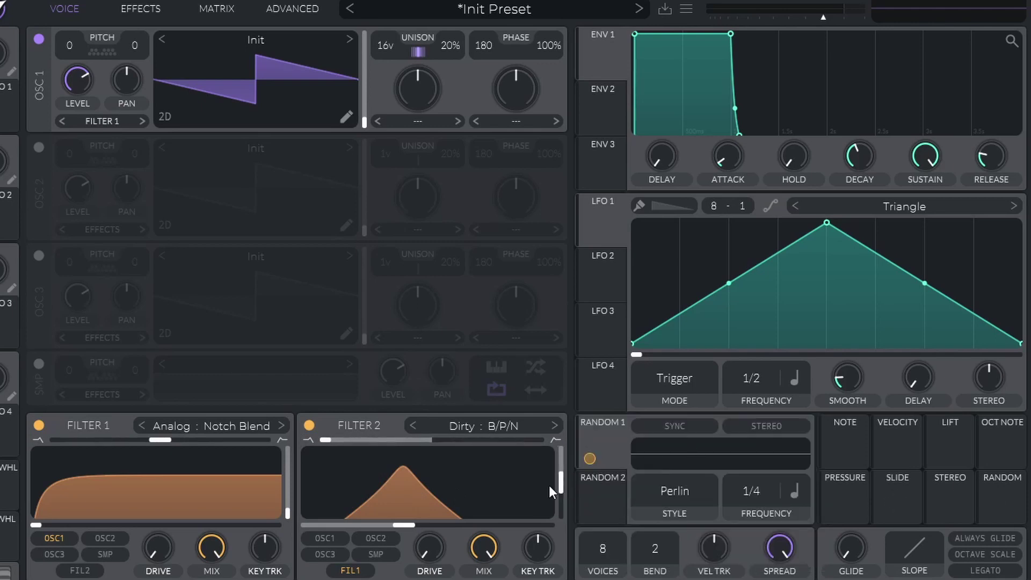
- Reduce Filter 2's resonance slightly and set its cutoff to 35 Hz
{"action": "left_click_drag", "start_coordinate": [558, 481], "coordinate": [557, 485]}
{"action": "right_click", "coordinate": [553, 488]}
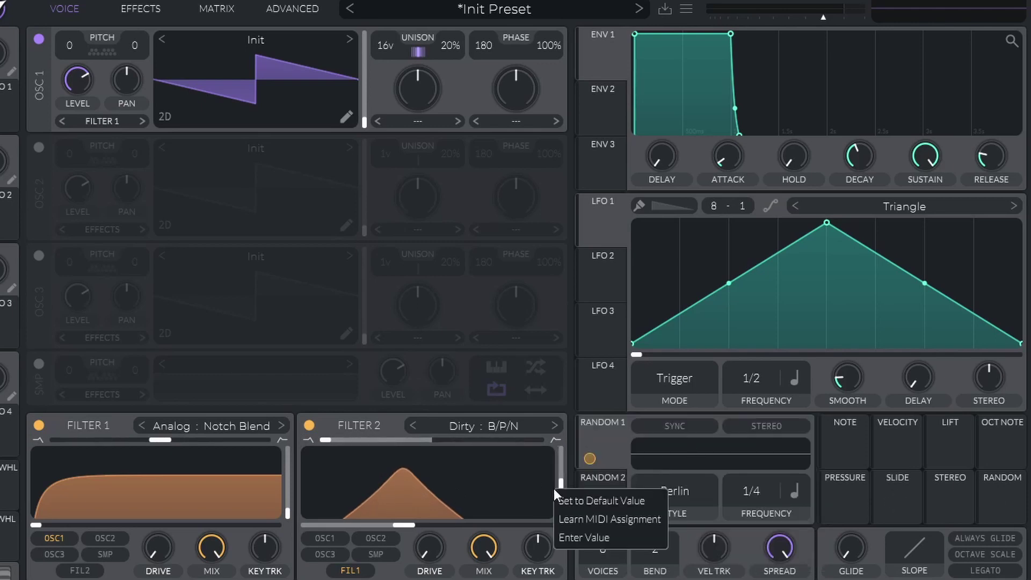
{"action": "left_click", "coordinate": [590, 531]}
{"action": "key", "text": "Return"}
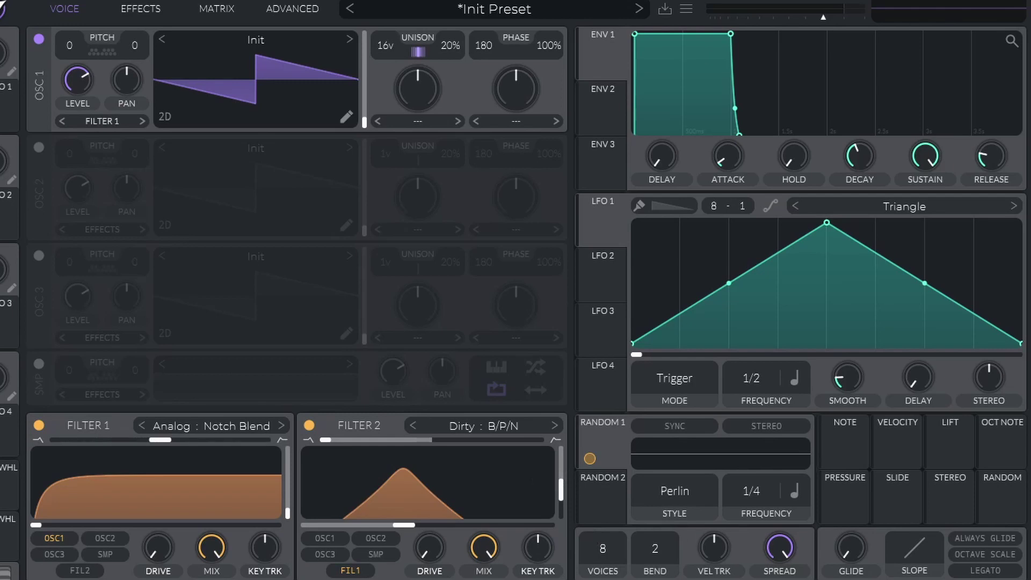
{"action": "right_click", "coordinate": [397, 523]}
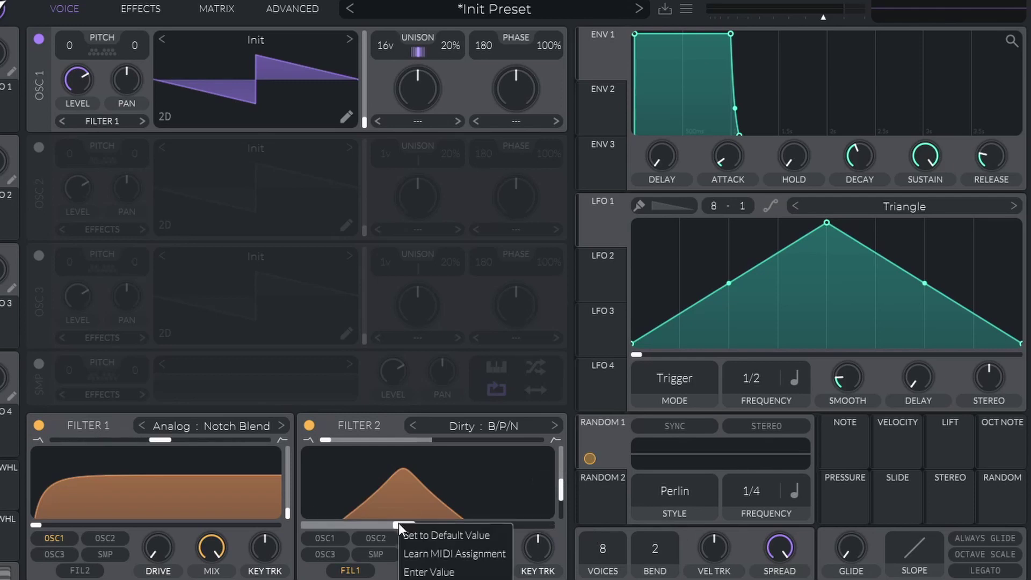
{"action": "left_click", "coordinate": [426, 573]}
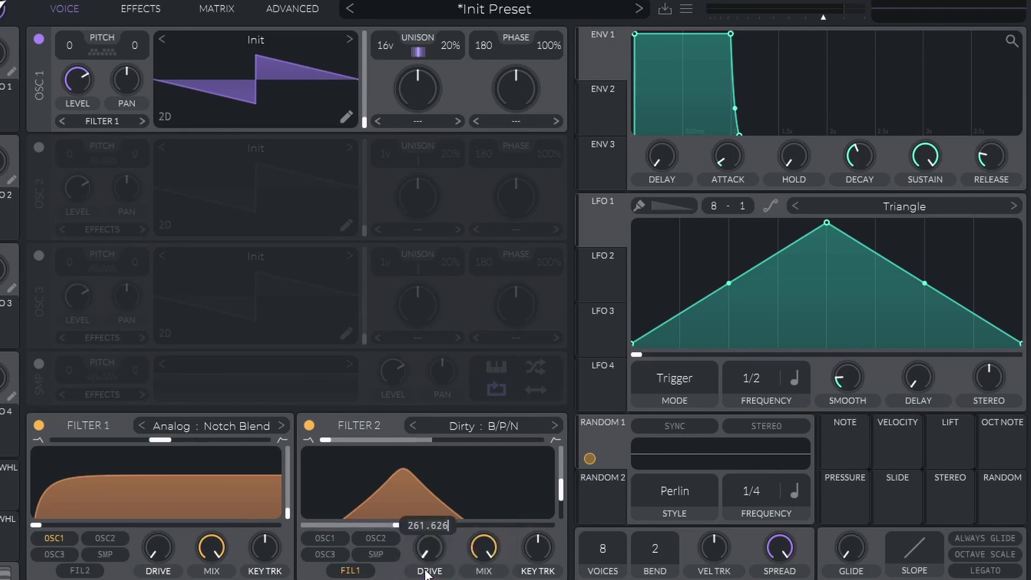
{"action": "type", "text": "35"}
{"action": "key", "text": "Return"}
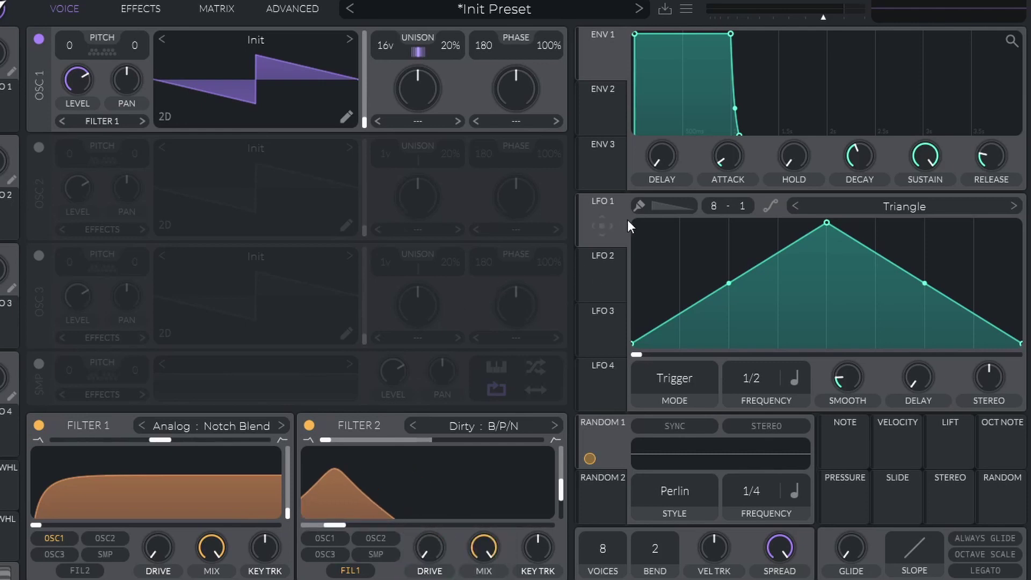
- Modulate Filter 2's cutoff with LFO 1 at about a quarter amount and a 1/4 LFO frequency, and play the sound
{"action": "left_click_drag", "start_coordinate": [601, 224], "coordinate": [430, 503]}
{"action": "mouse_move", "coordinate": [427, 506]}
{"action": "left_click_drag", "start_coordinate": [428, 506], "coordinate": [427, 536]}
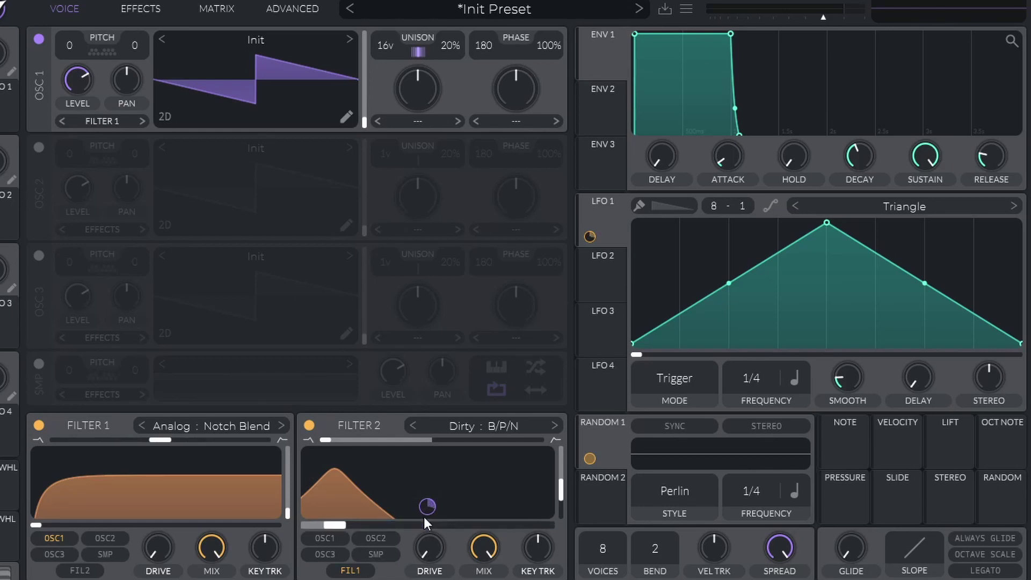
{"action": "key", "text": "space"}
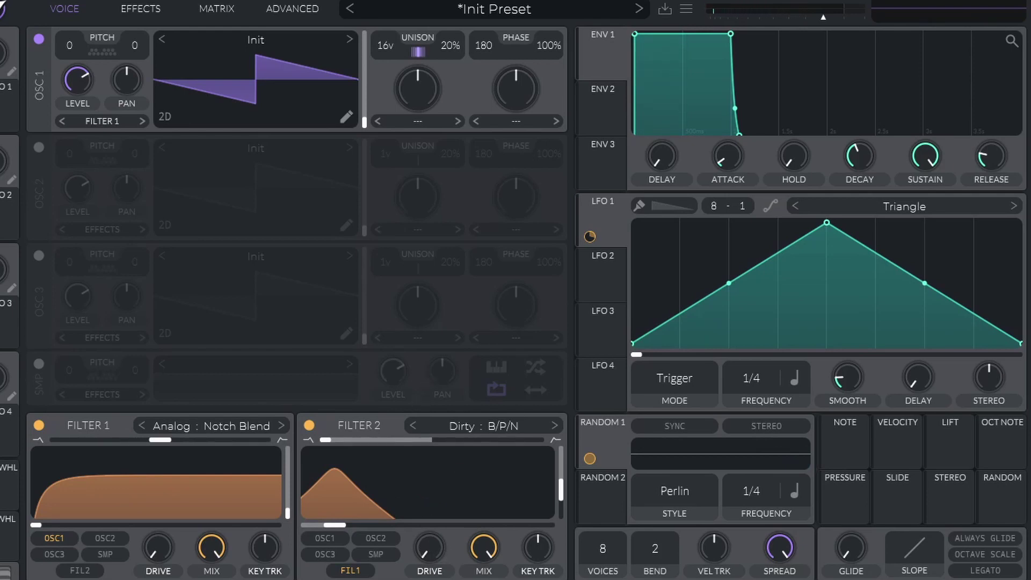
- Enable the multiband Compressor, raise the high band's threshold to the top with a High Lower Ratio of about 0.61, and audition it
{"action": "left_click", "coordinate": [142, 10]}
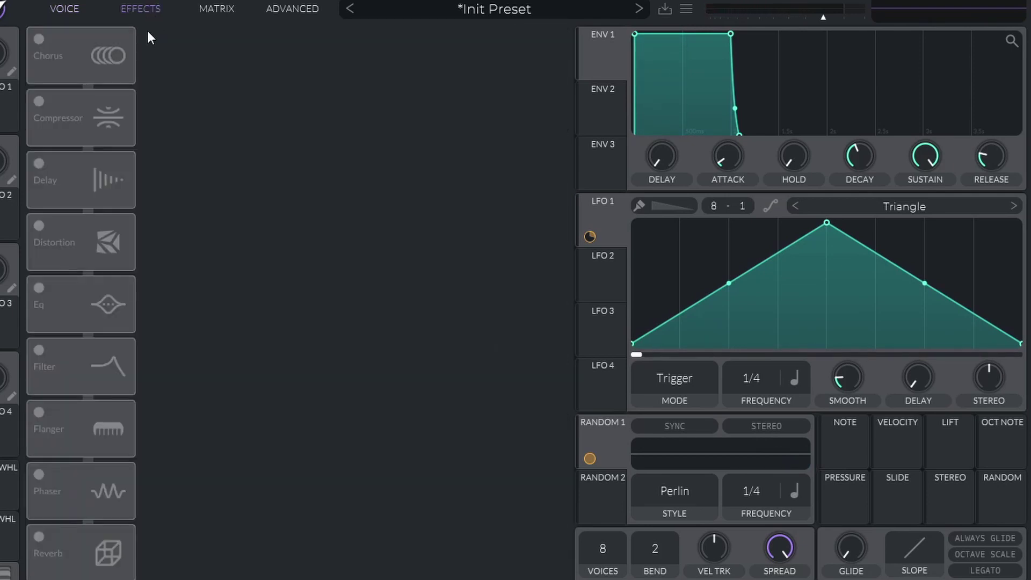
{"action": "left_click", "coordinate": [38, 102]}
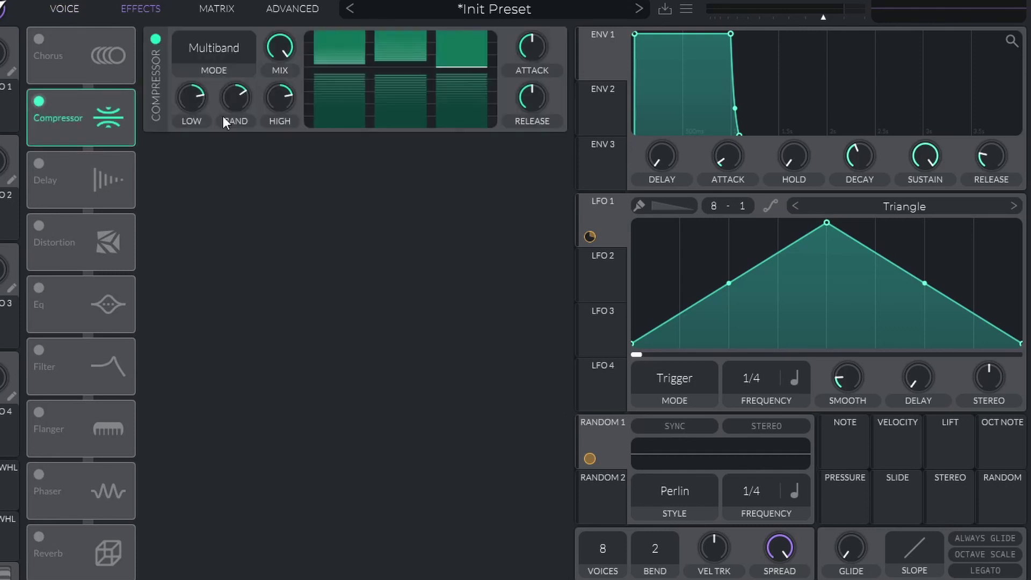
{"action": "left_click_drag", "start_coordinate": [452, 82], "coordinate": [467, 13]}
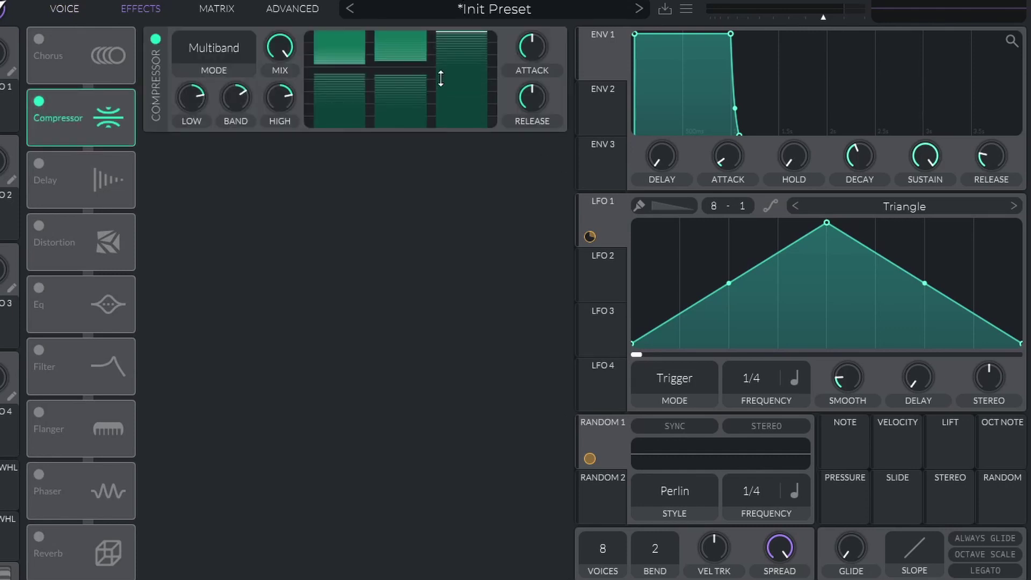
{"action": "left_click_drag", "start_coordinate": [468, 52], "coordinate": [452, 79]}
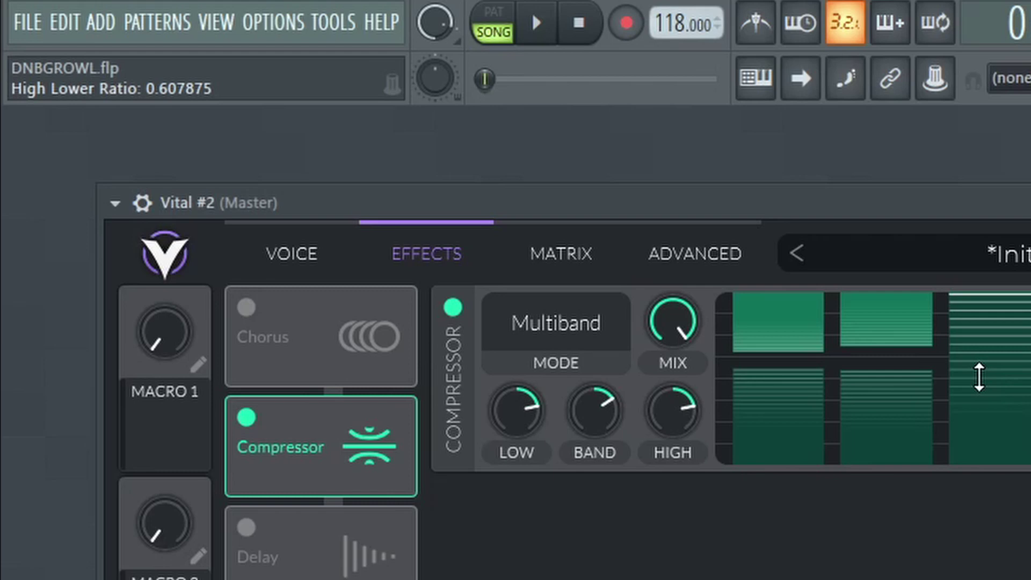
{"action": "left_click_drag", "start_coordinate": [979, 379], "coordinate": [979, 377]}
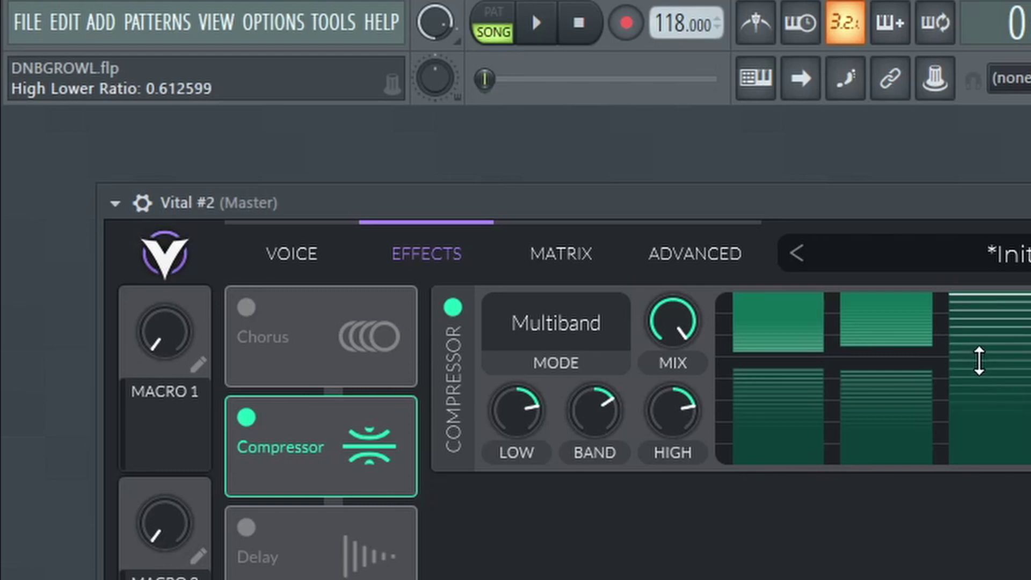
{"action": "key", "text": "space"}
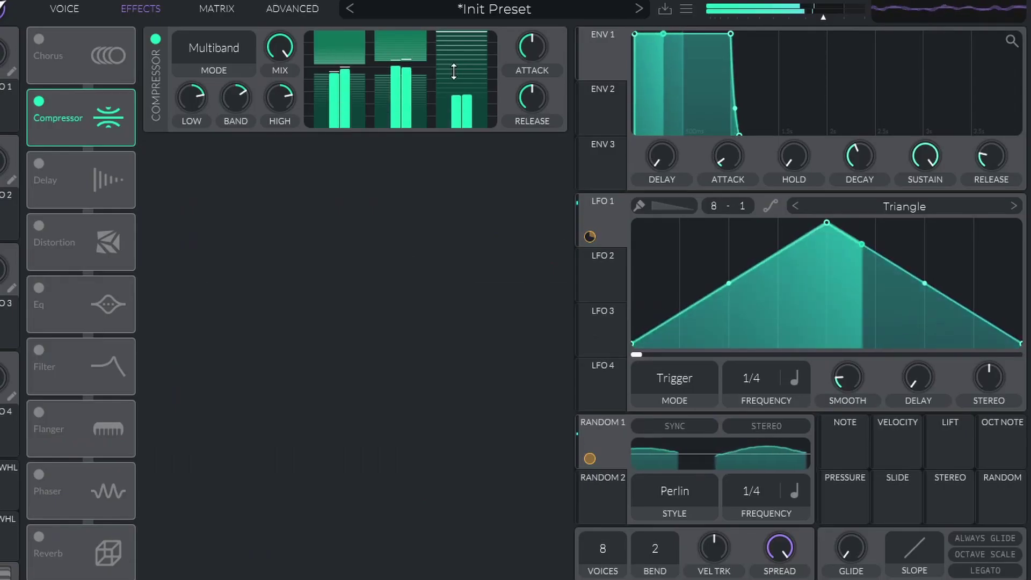
{"action": "key", "text": "space"}
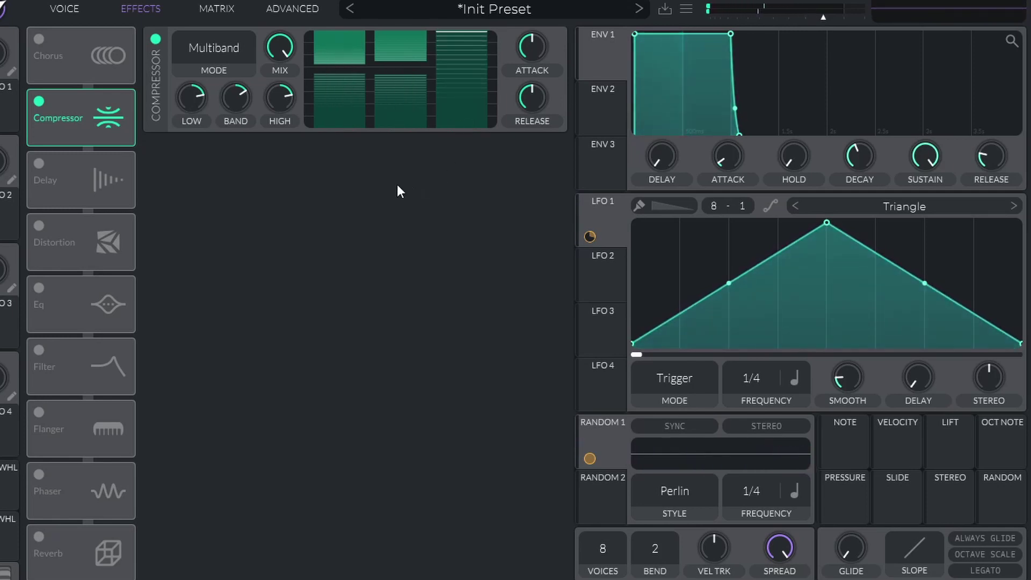
- Enable the Distortion effect, set its type to Hard Clip and increase the drive
{"action": "left_click", "coordinate": [40, 229]}
{"action": "left_click", "coordinate": [231, 153]}
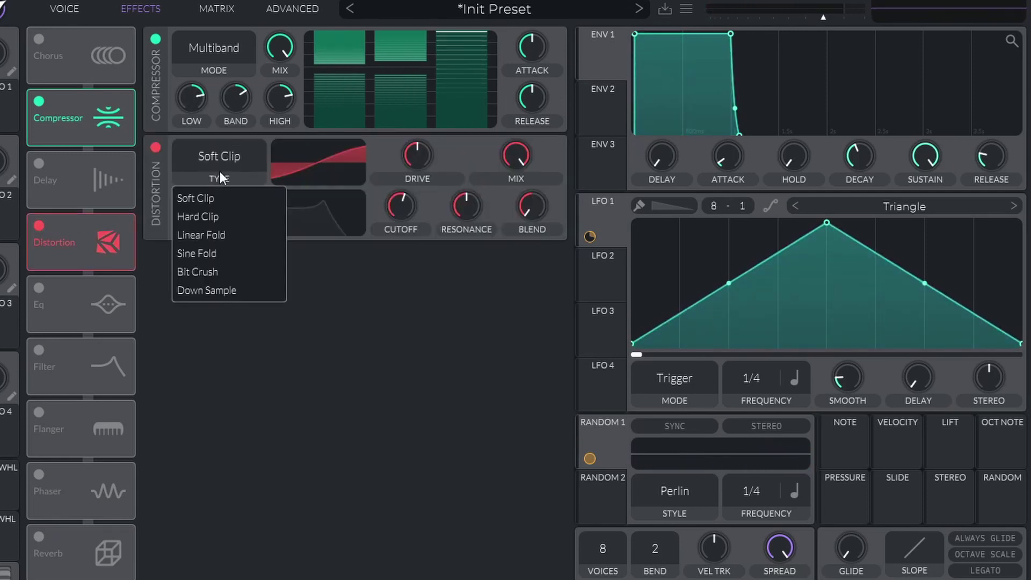
{"action": "left_click", "coordinate": [204, 217]}
{"action": "mouse_move", "coordinate": [419, 147]}
{"action": "left_click_drag", "start_coordinate": [420, 147], "coordinate": [427, 131]}
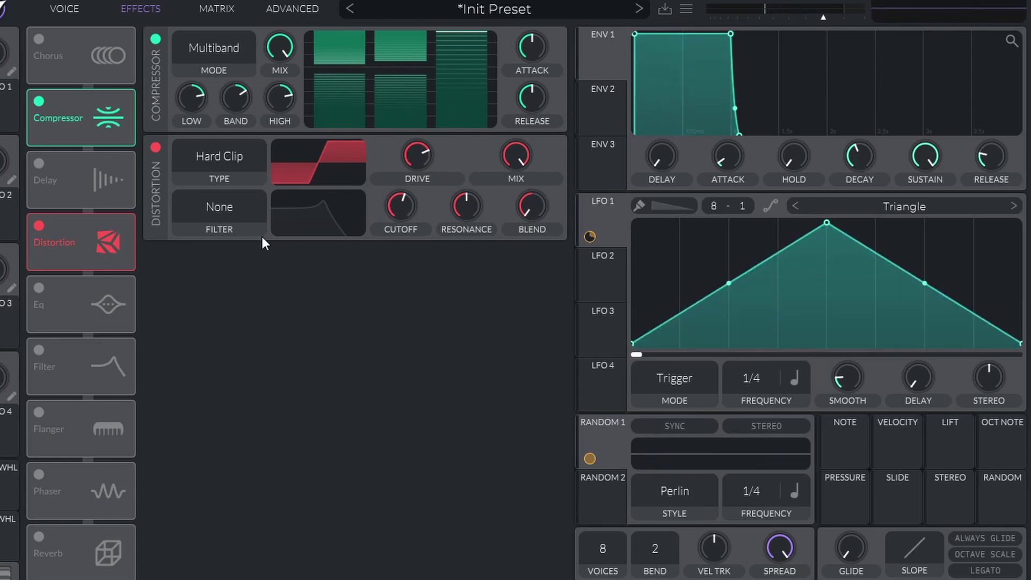
- Enable the Eq effect with its middle band as a notch and its low band as a low cut
{"action": "left_click", "coordinate": [42, 286]}
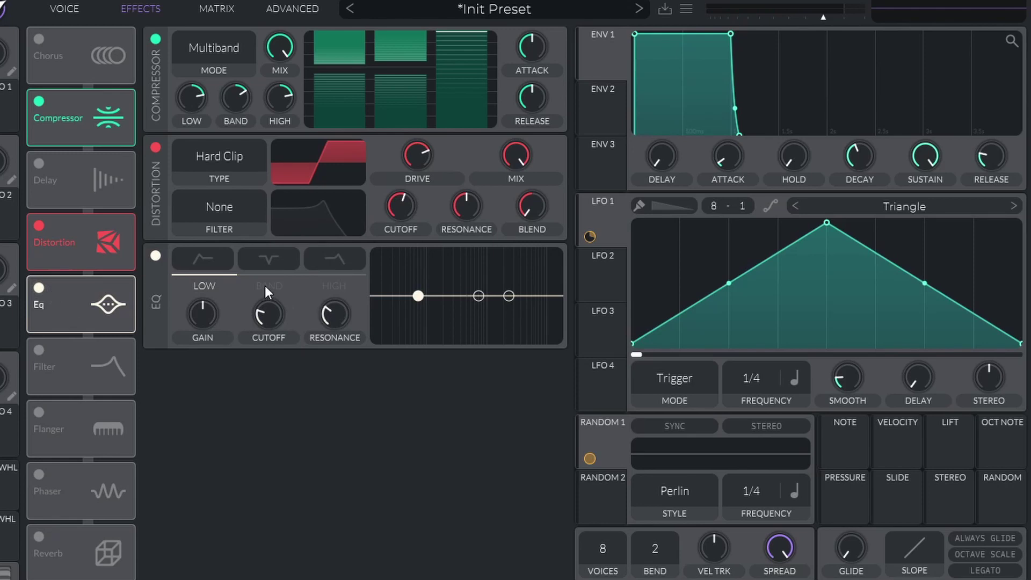
{"action": "left_click", "coordinate": [274, 259]}
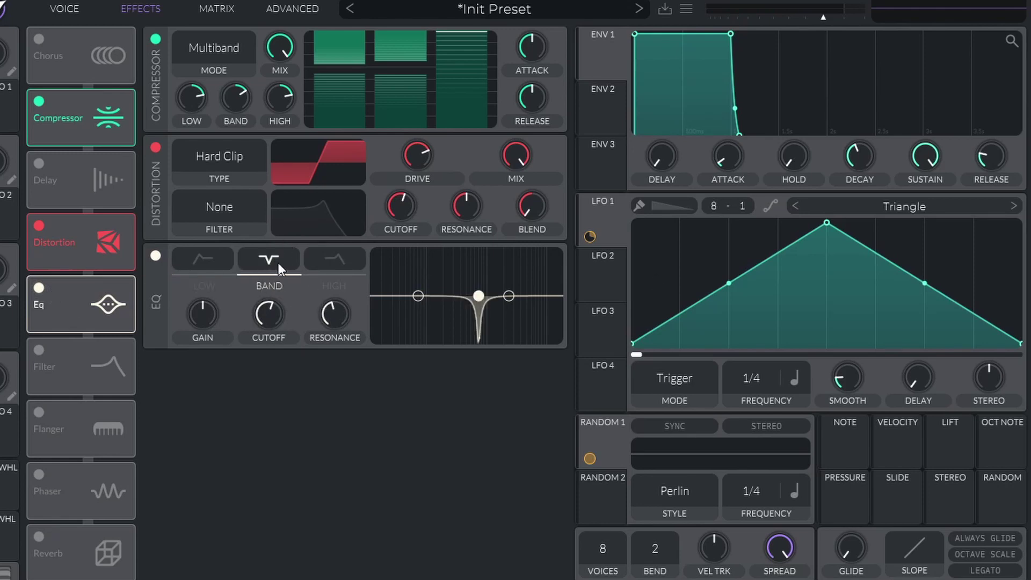
{"action": "left_click", "coordinate": [213, 258]}
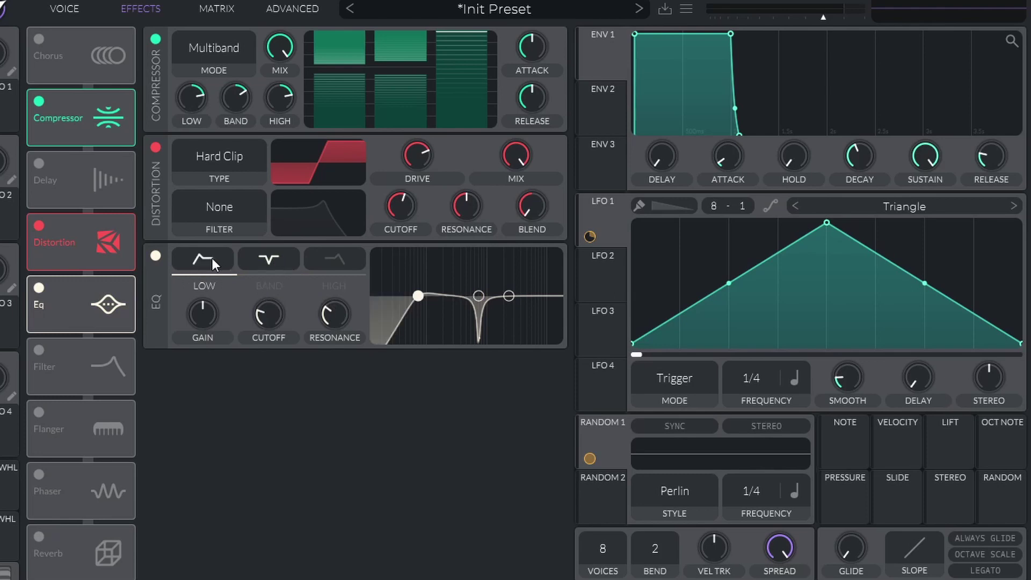
- Modulate the cutoff of the Eq's notch band with LFO 1 and adjust the modulation amount
{"action": "left_click", "coordinate": [285, 280]}
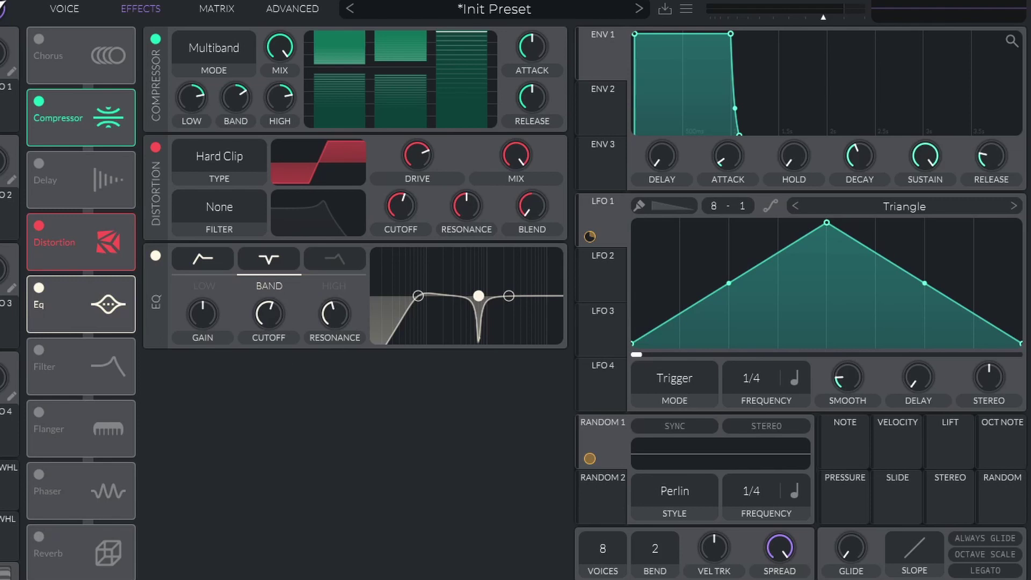
{"action": "mouse_move", "coordinate": [283, 314]}
{"action": "left_click_drag", "start_coordinate": [609, 224], "coordinate": [265, 315]}
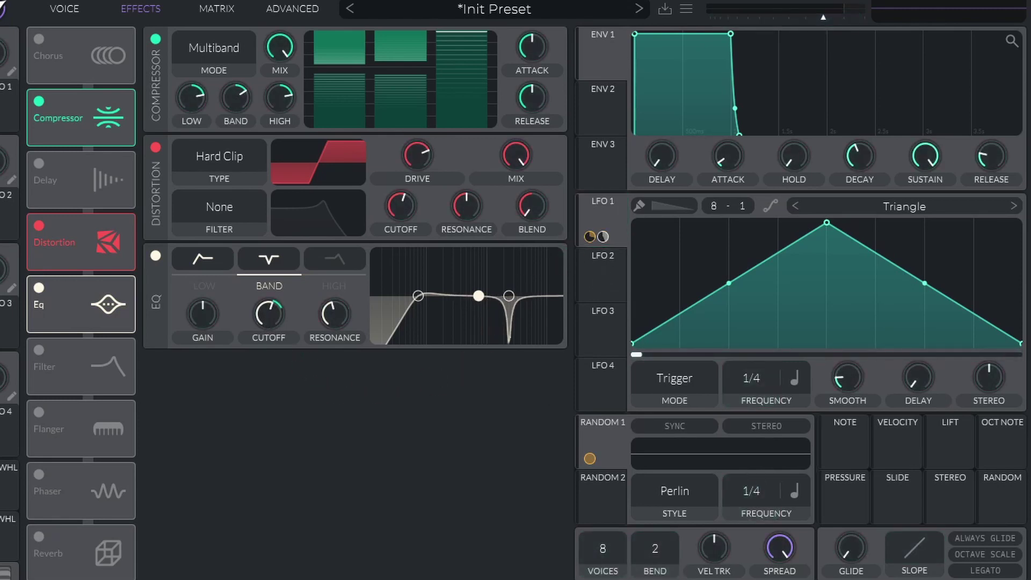
{"action": "mouse_move", "coordinate": [266, 346]}
{"action": "left_click_drag", "start_coordinate": [268, 352], "coordinate": [329, 384]}
- Lower the Eq low band's cutoff to about 37 Hz and raise its gain slightly
{"action": "left_click", "coordinate": [204, 286]}
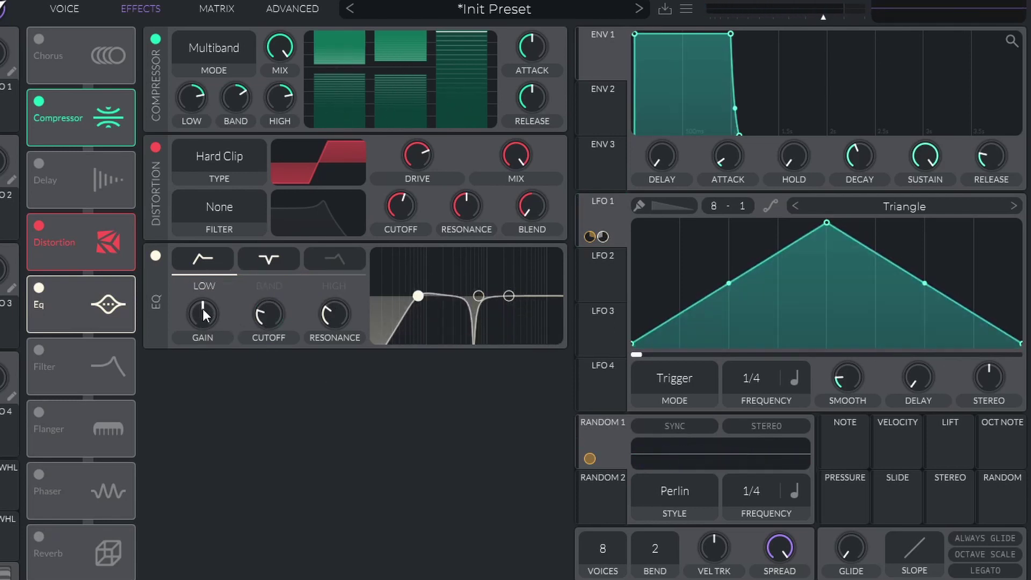
{"action": "left_click_drag", "start_coordinate": [274, 309], "coordinate": [272, 323]}
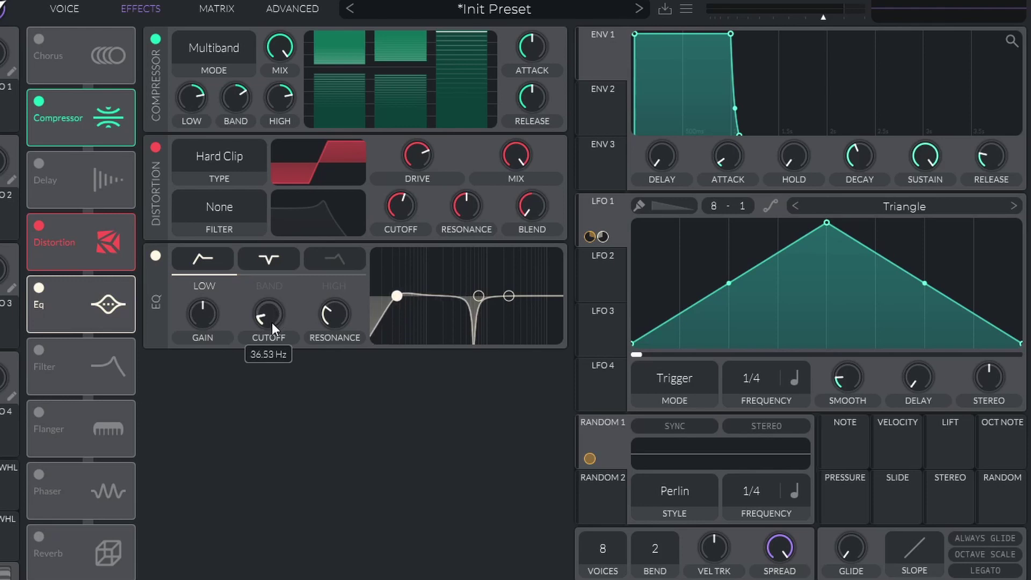
{"action": "left_click_drag", "start_coordinate": [198, 314], "coordinate": [214, 308]}
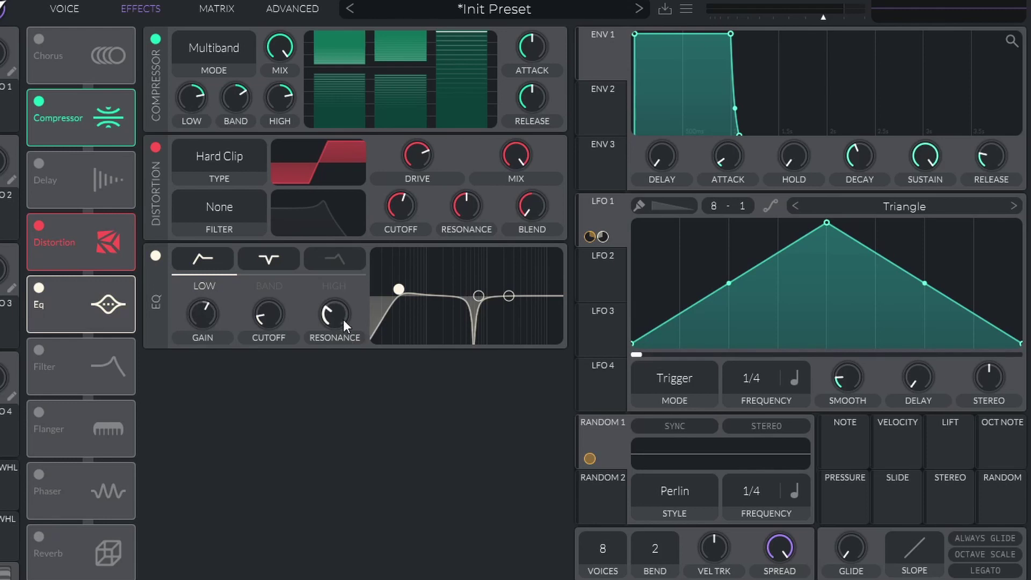
- Raise the Eq low band's resonance and adjust the amount of LFO 1 modulation on its cutoff
{"action": "left_click_drag", "start_coordinate": [343, 320], "coordinate": [356, 313]}
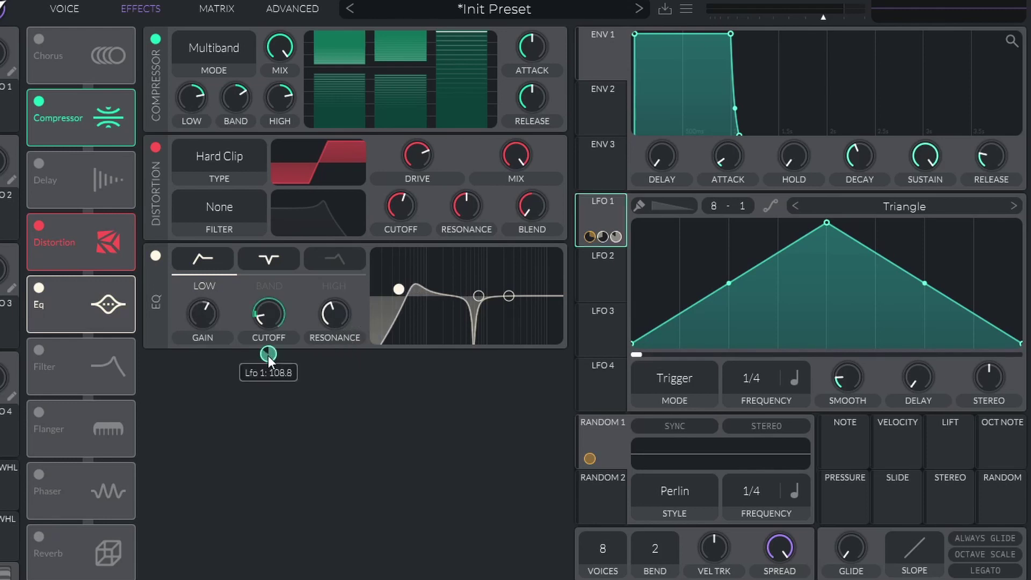
{"action": "left_click_drag", "start_coordinate": [269, 355], "coordinate": [268, 391]}
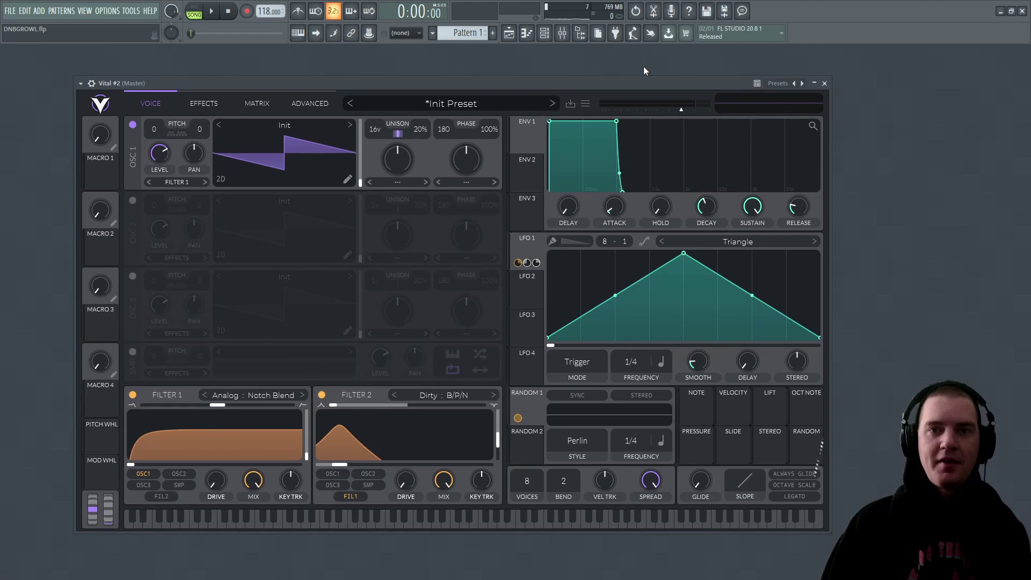
- Route the Vital channel from the master to mixer track Insert 2
{"action": "left_click", "coordinate": [562, 33]}
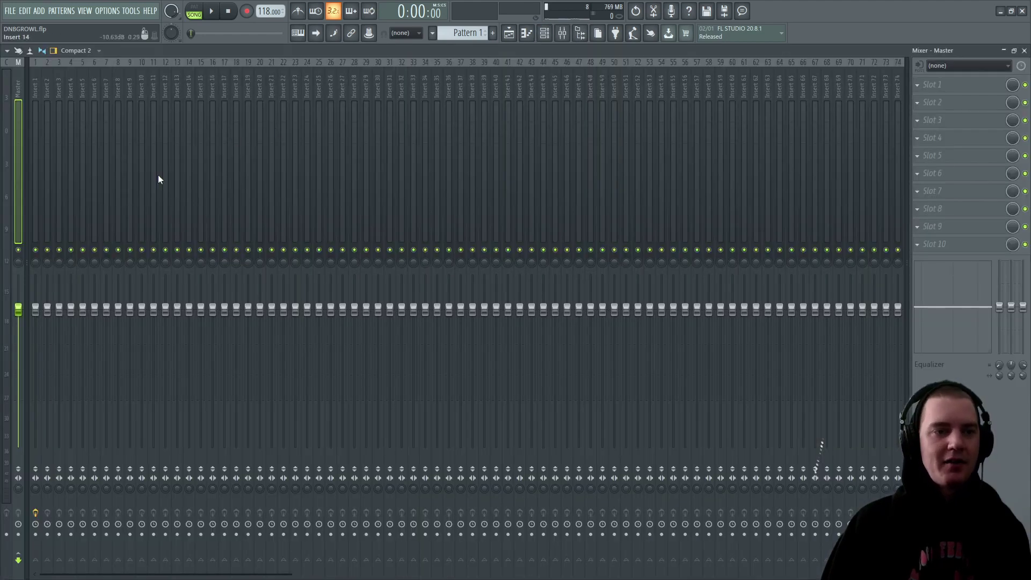
{"action": "left_click", "coordinate": [545, 33]}
{"action": "left_click", "coordinate": [92, 117]}
- Load the OTT compressor into the first effect slot of Insert 2 and lower its depth
{"action": "left_click", "coordinate": [948, 84]}
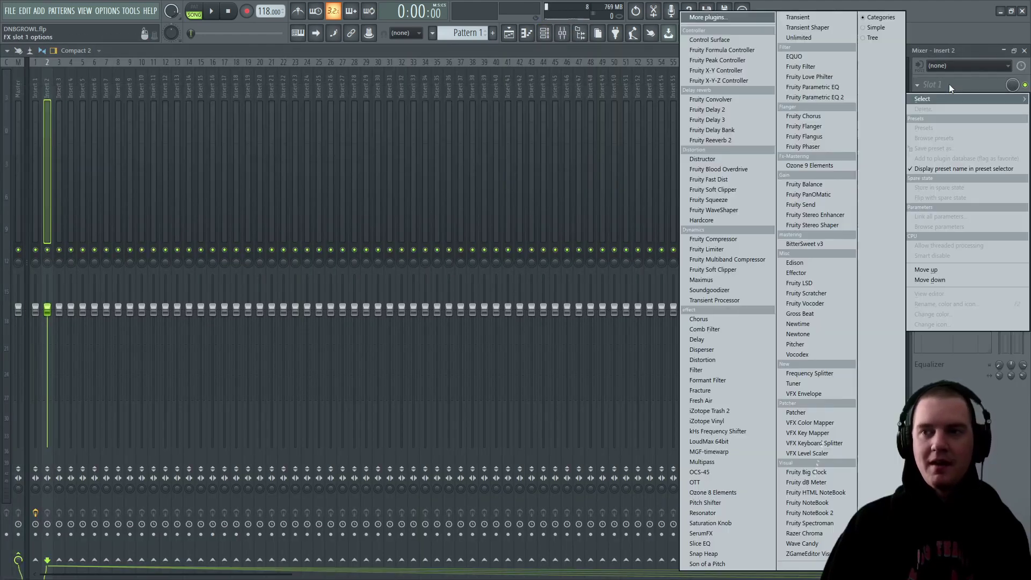
{"action": "left_click", "coordinate": [697, 482]}
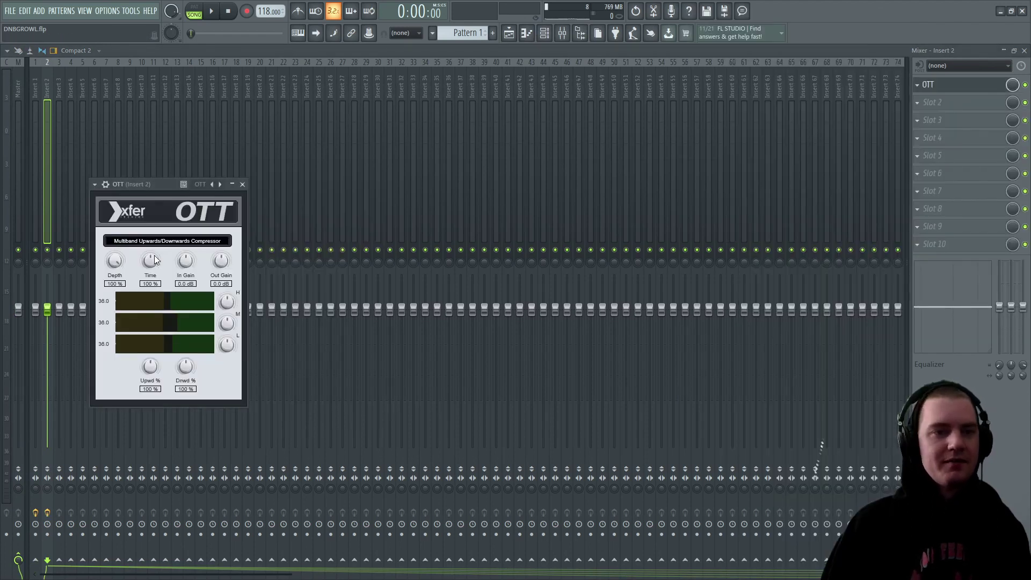
{"action": "left_click_drag", "start_coordinate": [114, 260], "coordinate": [118, 363]}
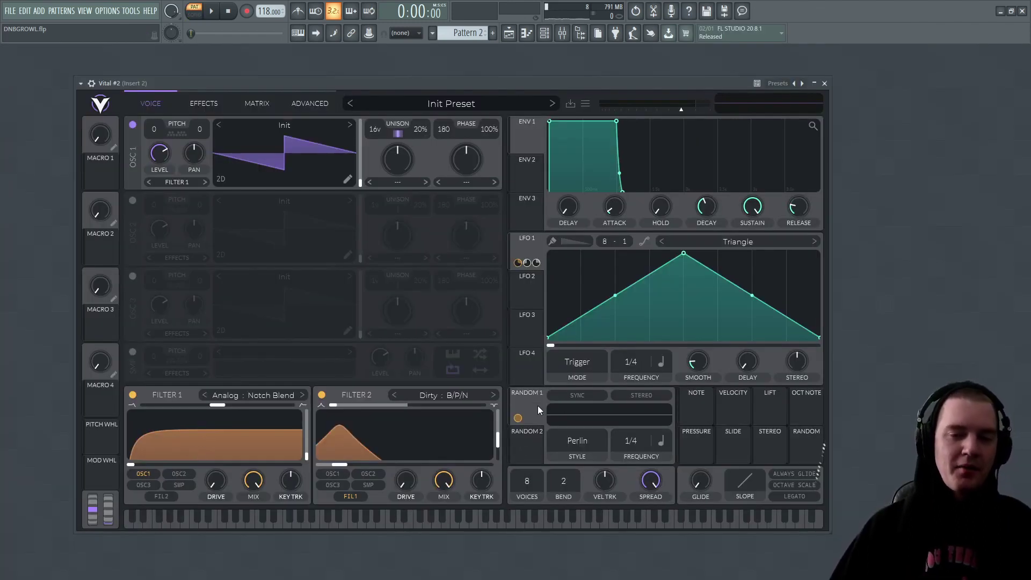
- Switch to Discord and browse the server's production-talk, sample-drop, preset-drop and new-releases channels
{"action": "mouse_move", "coordinate": [148, 452]}
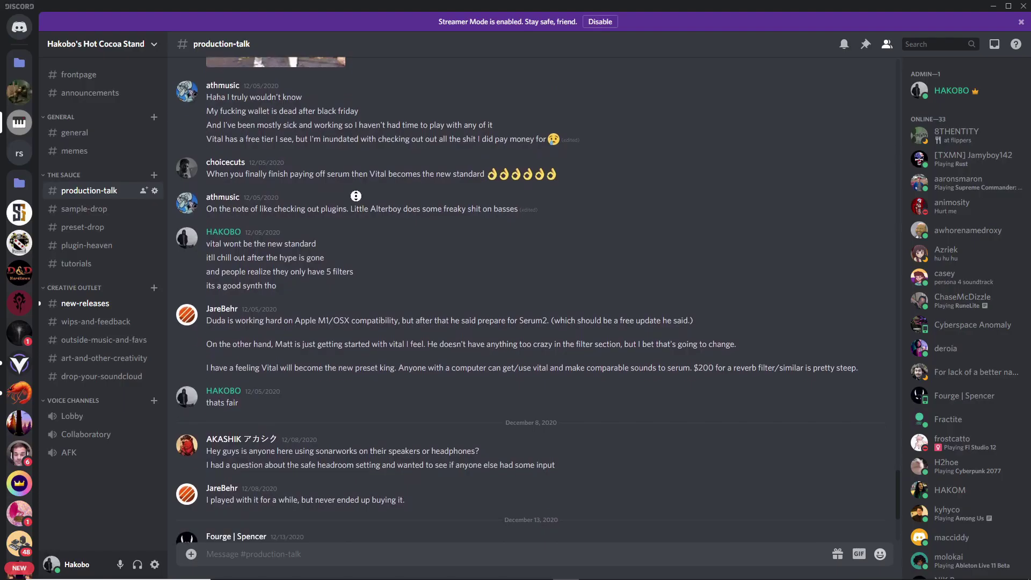
{"action": "scroll", "coordinate": [359, 239], "scroll_direction": "up", "scroll_amount": 5}
{"action": "scroll", "coordinate": [359, 240], "scroll_direction": "down", "scroll_amount": 1}
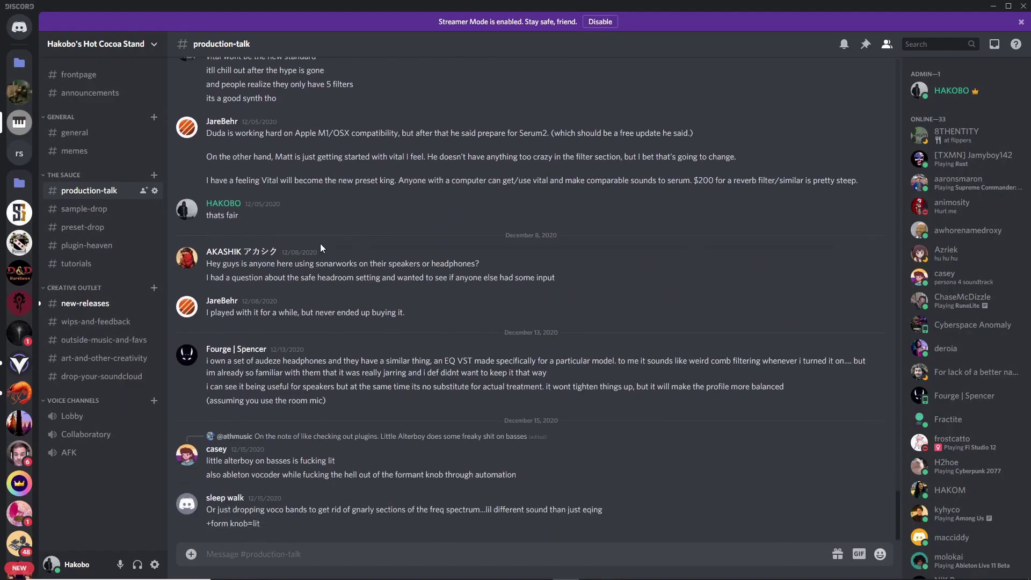
{"action": "left_click", "coordinate": [67, 210]}
{"action": "left_click", "coordinate": [102, 230]}
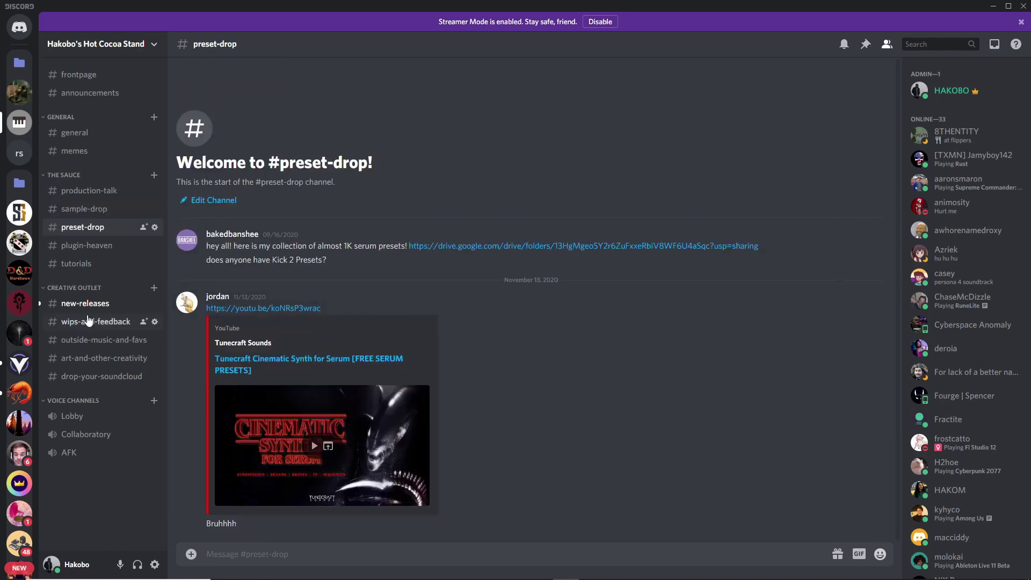
{"action": "left_click", "coordinate": [67, 304]}
{"action": "middle_click", "coordinate": [576, 412]}
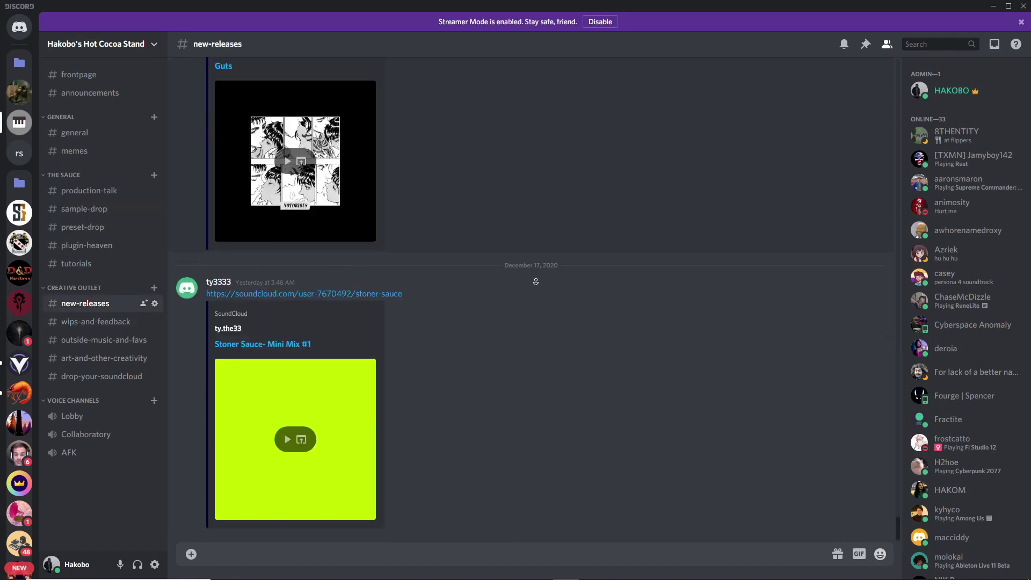